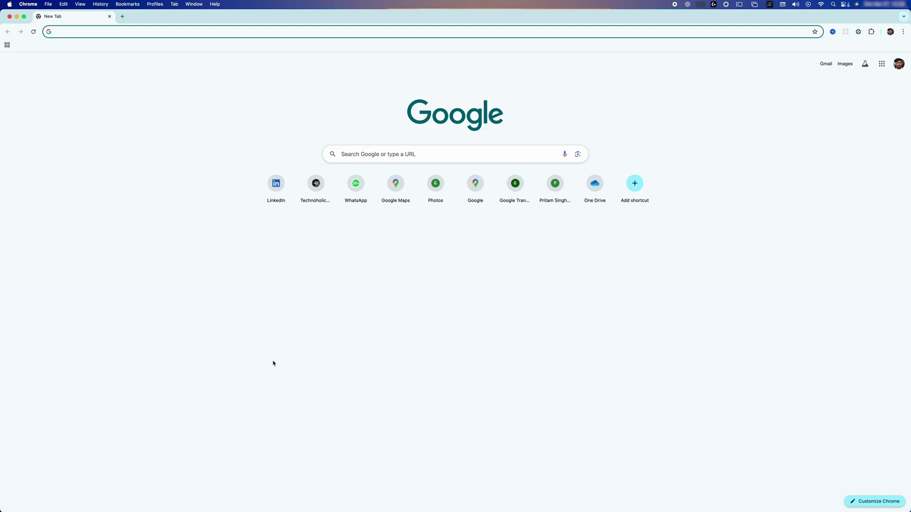
Load microsoft.com and go from the account avatar panel to the Microsoft account overview.
{"action": "type", "text": "microsoft.com"}
{"action": "key", "text": "Return"}
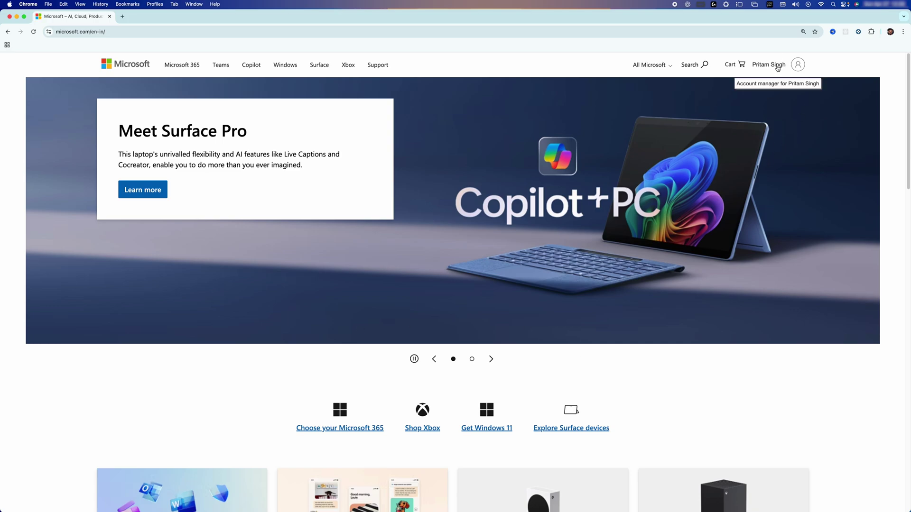
{"action": "left_click", "coordinate": [796, 65]}
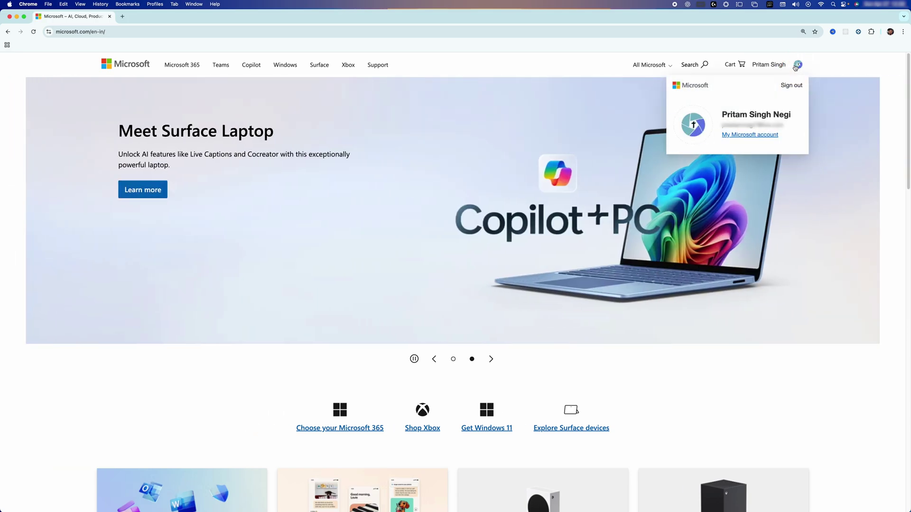
{"action": "left_click", "coordinate": [796, 65]}
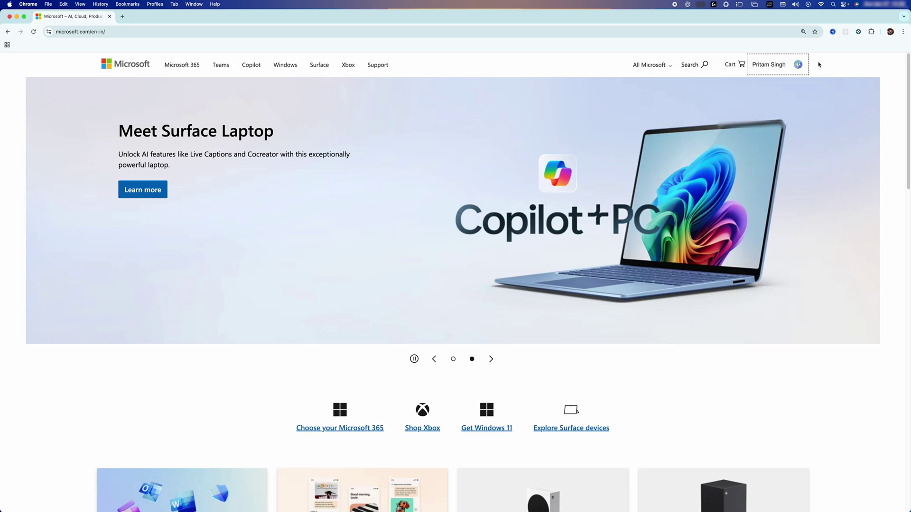
{"action": "left_click", "coordinate": [797, 65]}
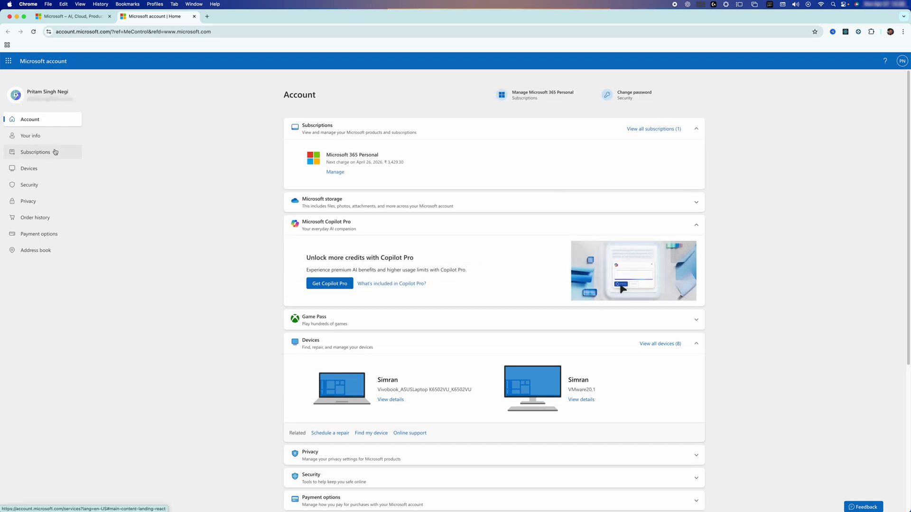
Open Subscriptions to view Microsoft 365 Personal, and cancel the Office Home & Student 2021 install.
{"action": "left_click", "coordinate": [55, 151]}
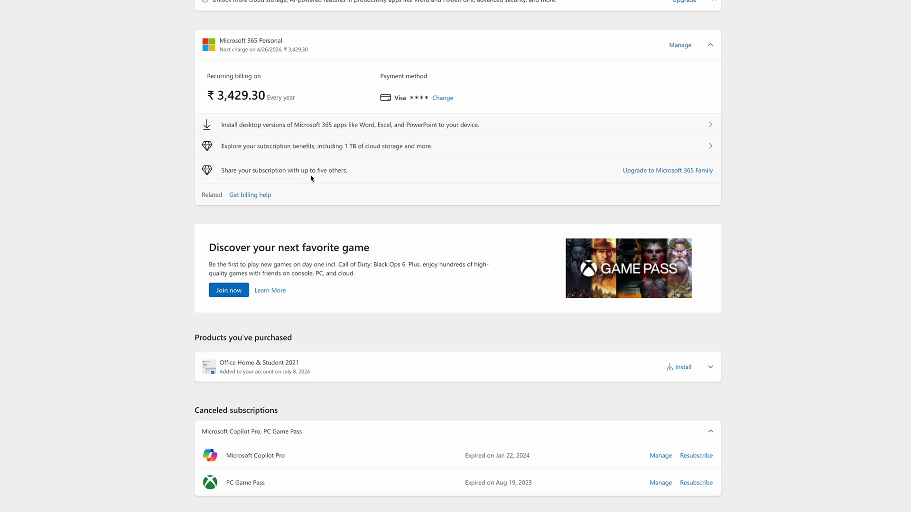
{"action": "scroll", "coordinate": [311, 179], "scroll_direction": "up", "scroll_amount": 2}
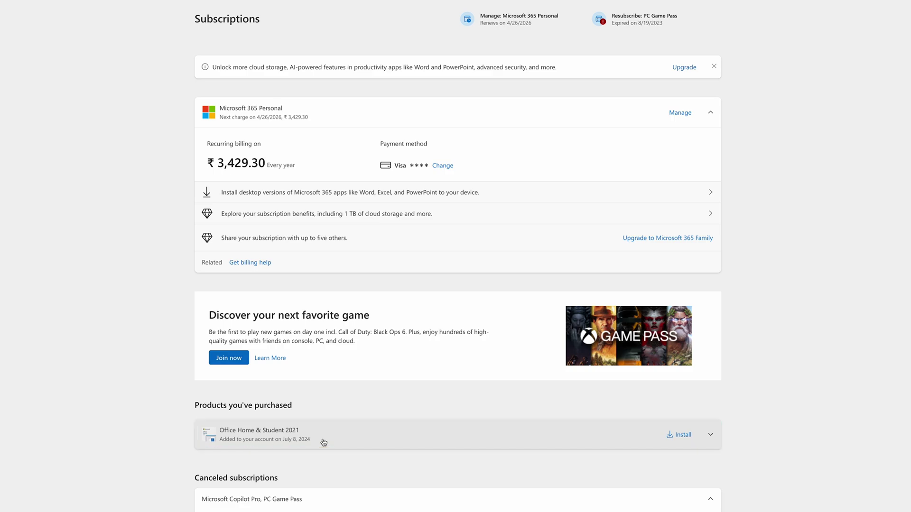
{"action": "left_click", "coordinate": [677, 439]}
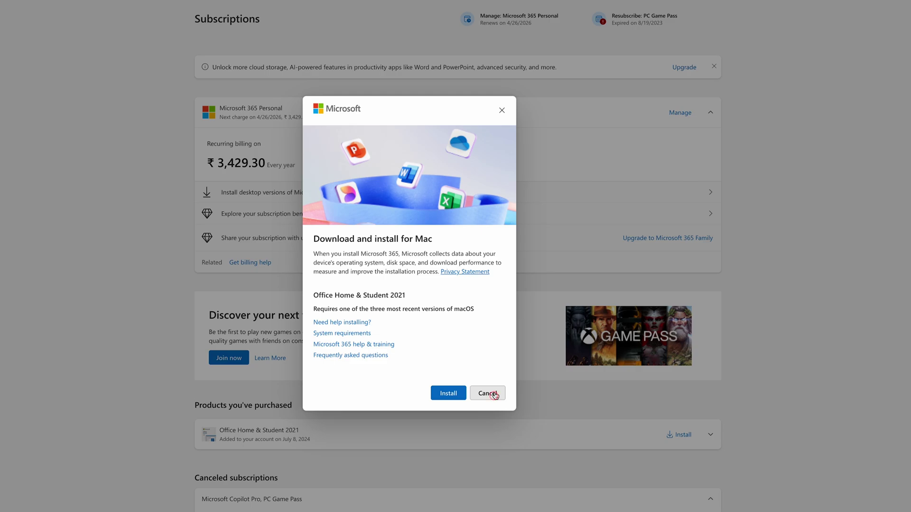
{"action": "left_click", "coordinate": [495, 393]}
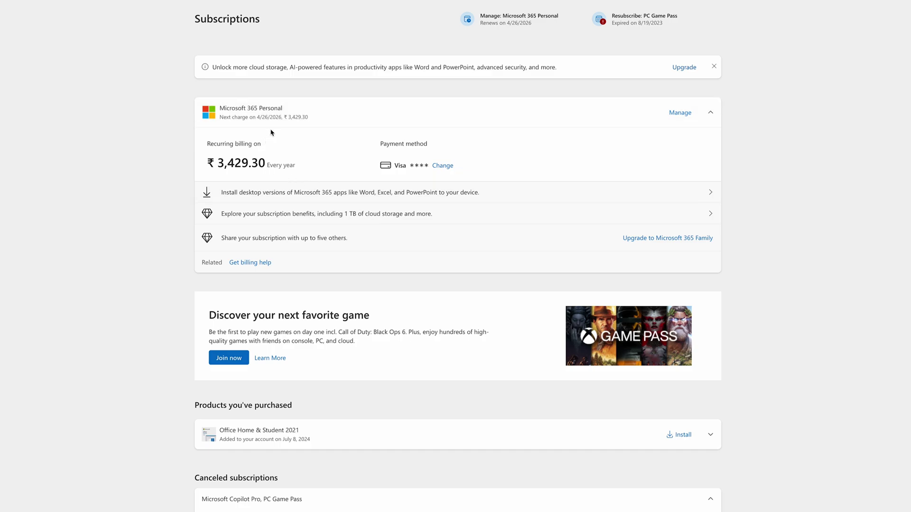
Open the Microsoft 365 Personal page and request the desktop apps install for Mac.
{"action": "left_click", "coordinate": [313, 191]}
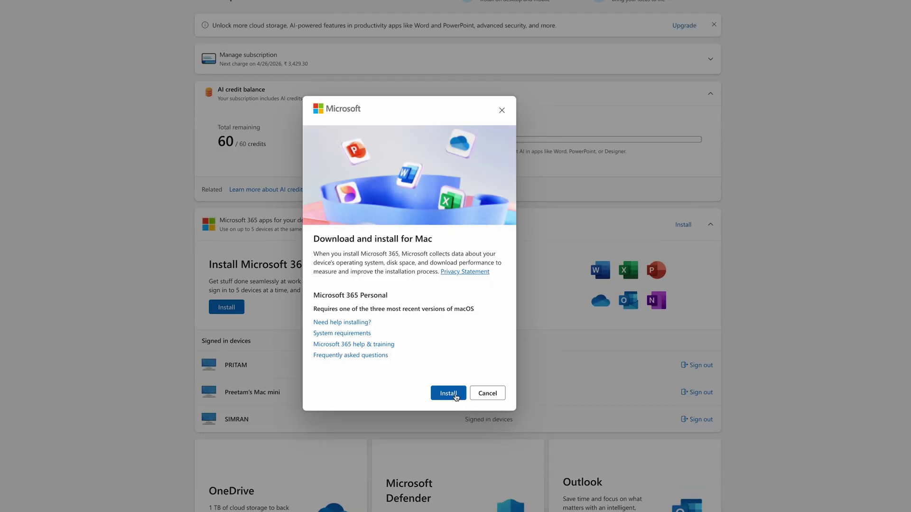
{"action": "left_click", "coordinate": [454, 393]}
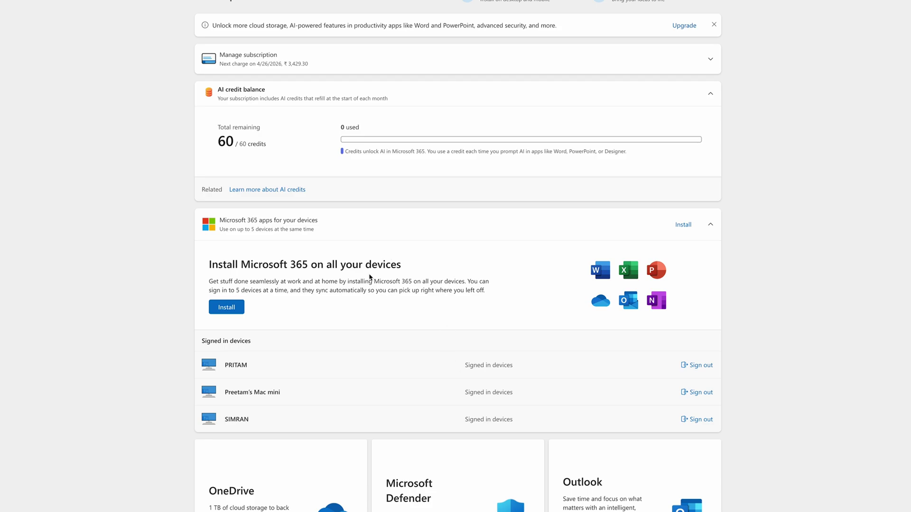
{"action": "scroll", "coordinate": [371, 279], "scroll_direction": "down", "scroll_amount": 5}
{"action": "scroll", "coordinate": [256, 221], "scroll_direction": "up", "scroll_amount": 5}
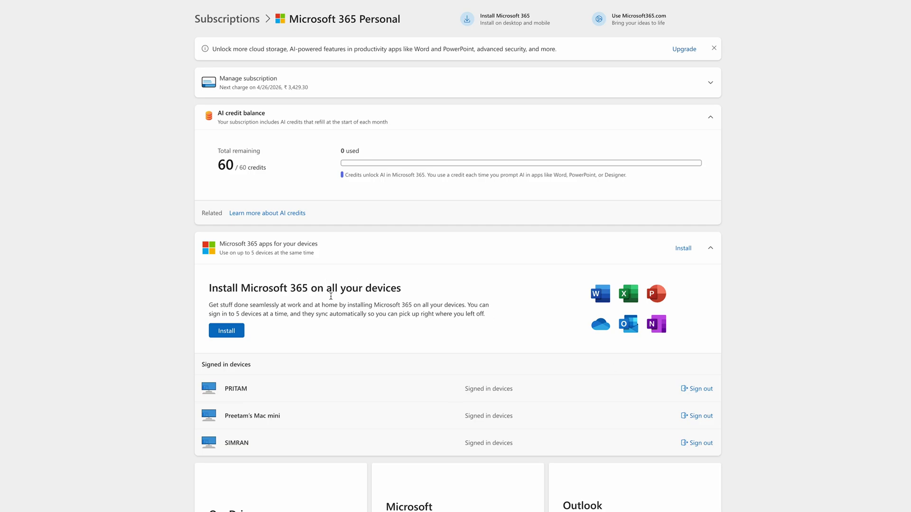
Download the 2.7 GB Microsoft 365 Mac installer .pkg and launch it from Chrome's downloads.
{"action": "left_click", "coordinate": [227, 335]}
{"action": "left_click", "coordinate": [458, 395]}
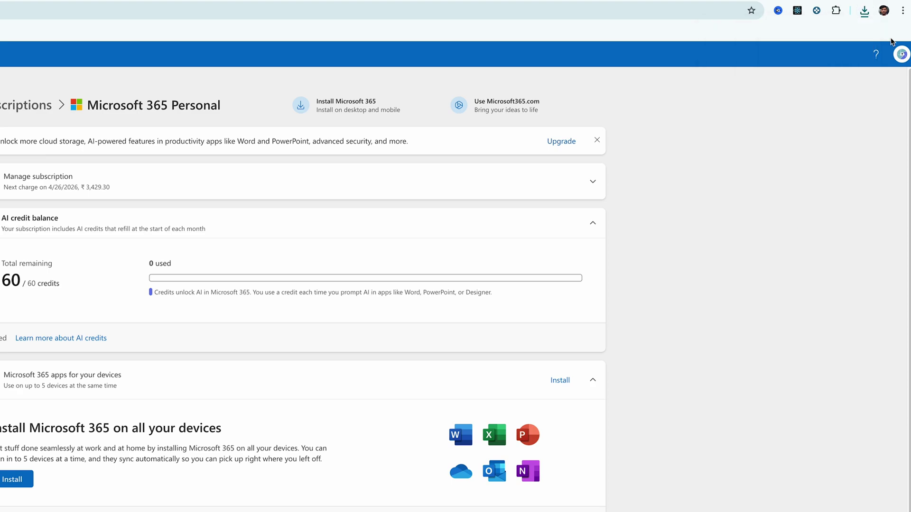
{"action": "left_click", "coordinate": [864, 11]}
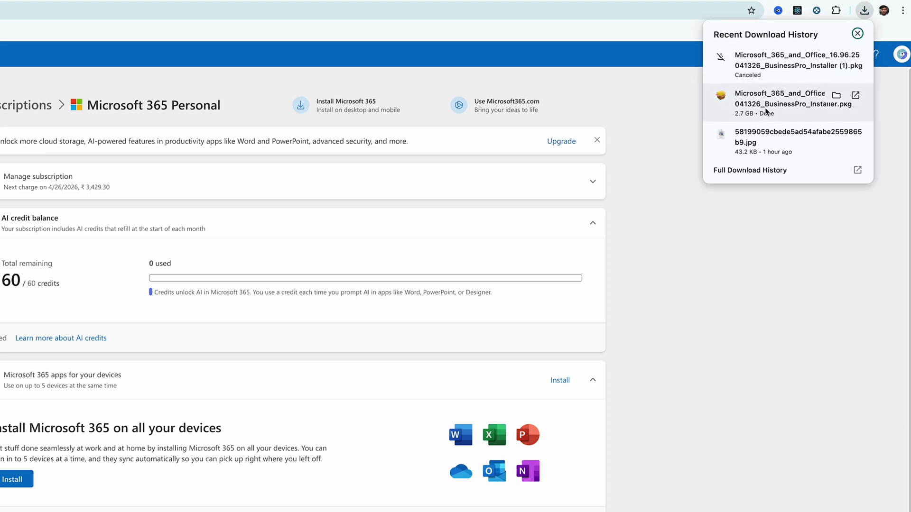
{"action": "left_click", "coordinate": [764, 103]}
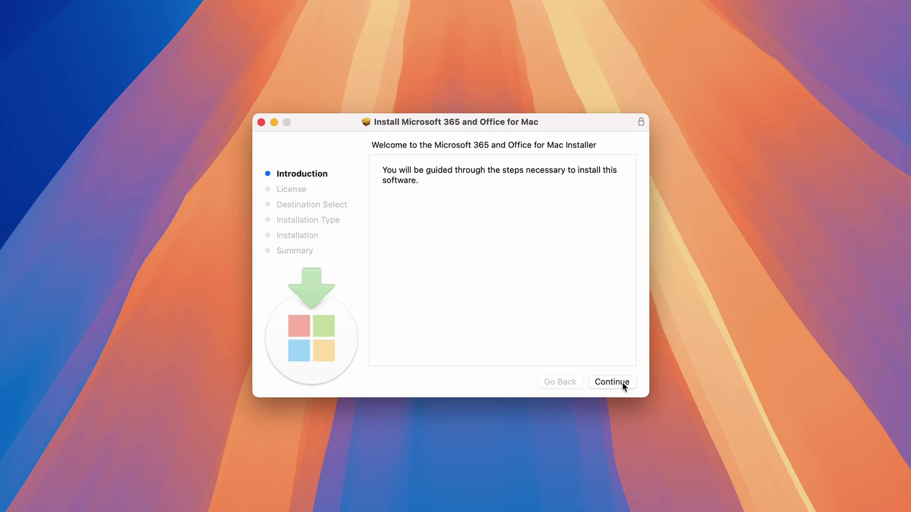
Accept the Microsoft 365 license terms and choose installing for all users of this computer.
{"action": "left_click", "coordinate": [621, 383]}
{"action": "left_click", "coordinate": [616, 383]}
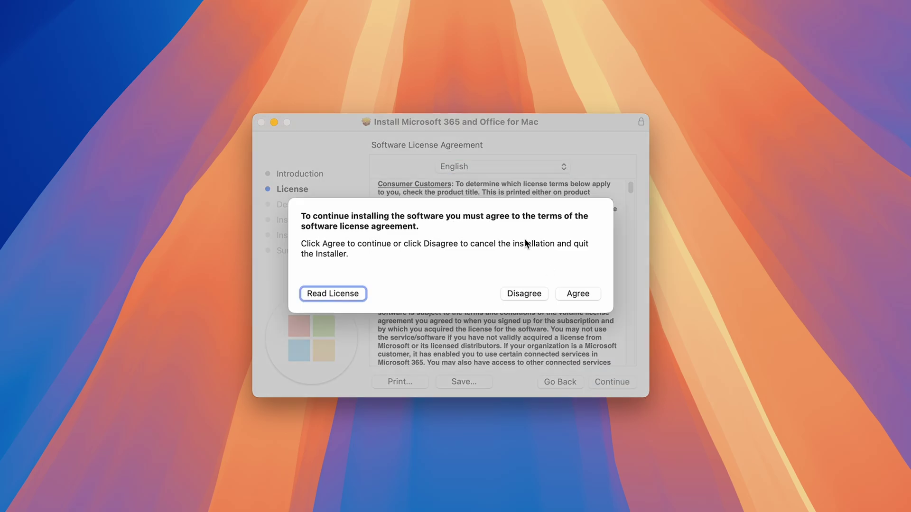
{"action": "left_click", "coordinate": [569, 294]}
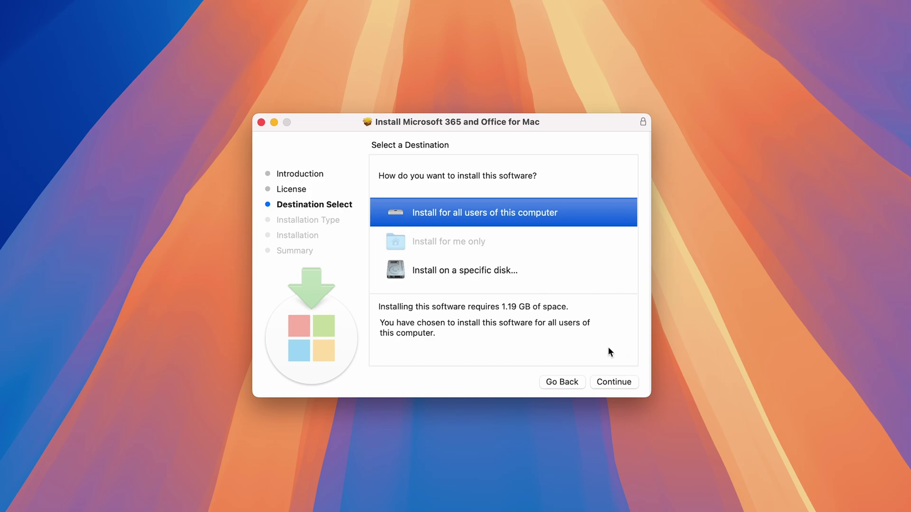
{"action": "left_click", "coordinate": [415, 272]}
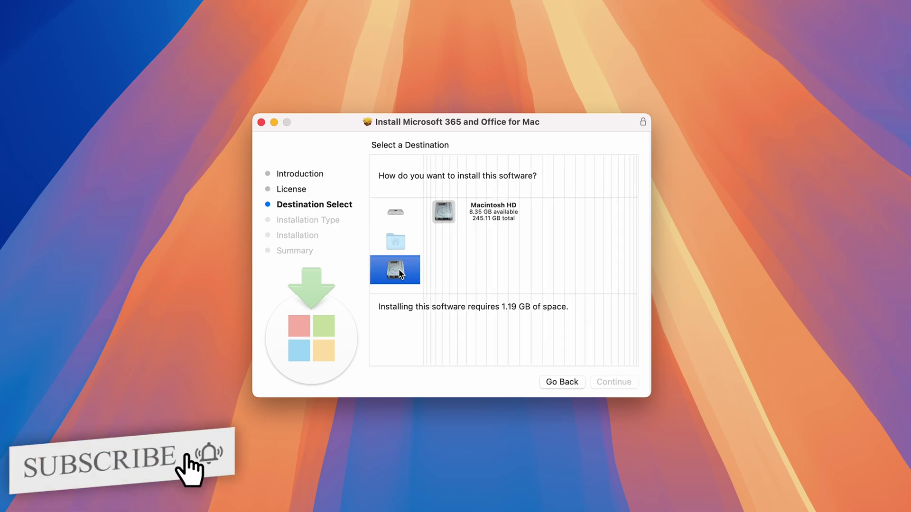
{"action": "left_click", "coordinate": [396, 212]}
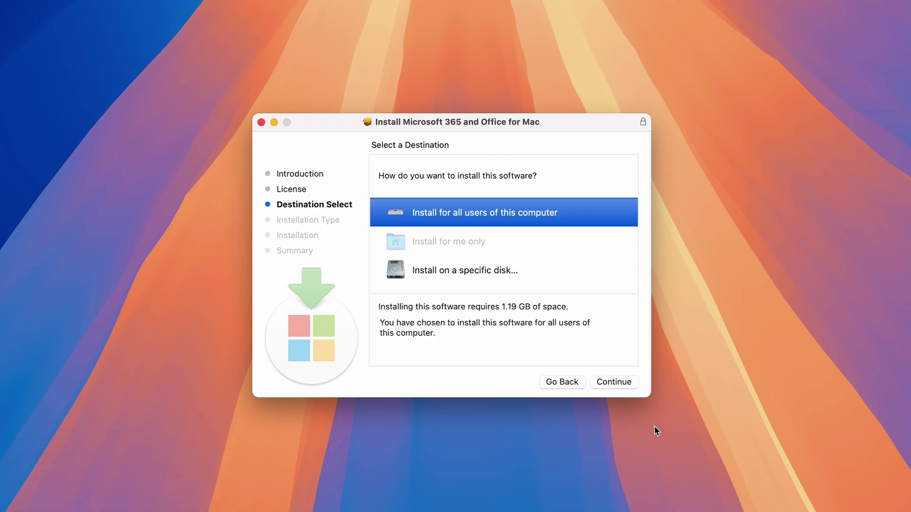
{"action": "left_click", "coordinate": [614, 382]}
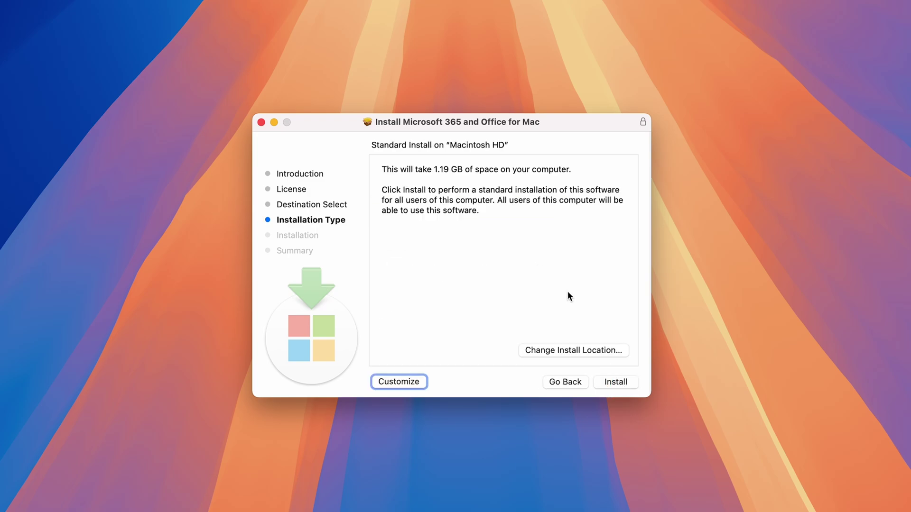
Run the standard install on Macintosh HD with the admin password, deny data access, and close.
{"action": "left_click", "coordinate": [615, 382]}
{"action": "type", "text": "•"}
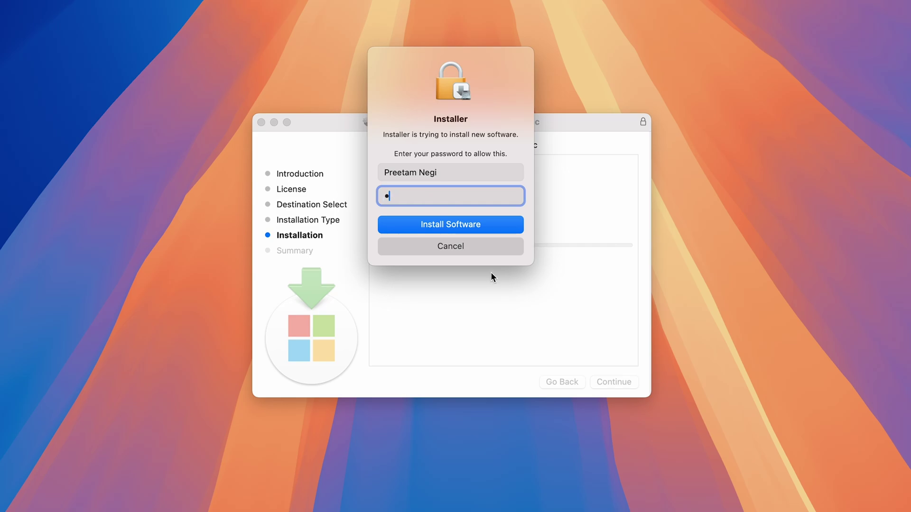
{"action": "type", "text": "•••••••"}
{"action": "left_click", "coordinate": [454, 226]}
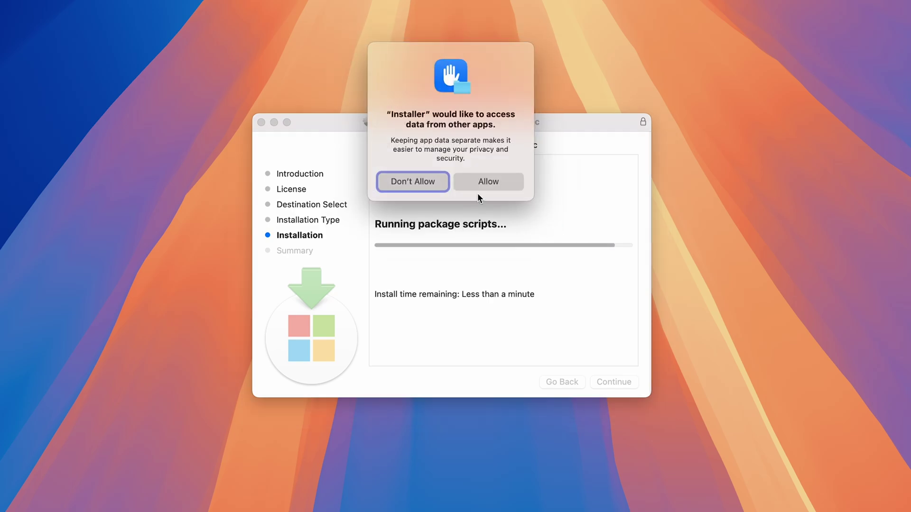
{"action": "left_click", "coordinate": [445, 182]}
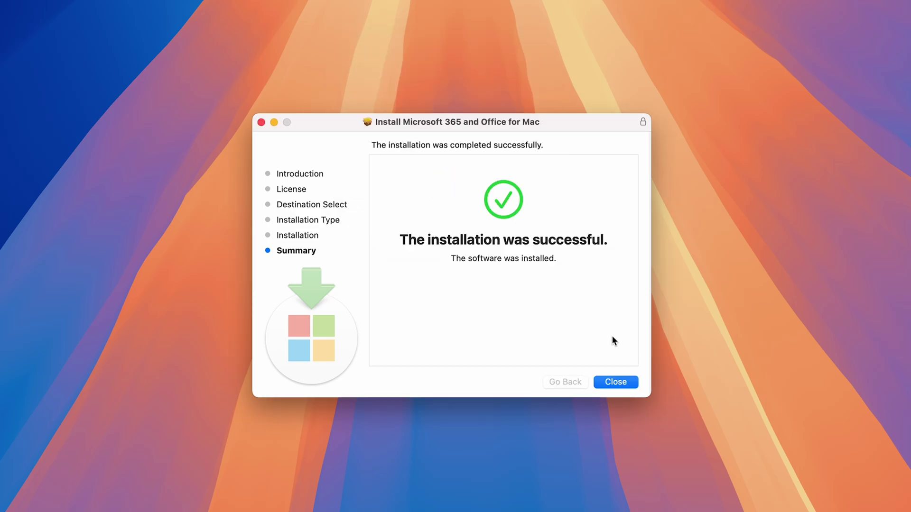
{"action": "left_click", "coordinate": [616, 382]}
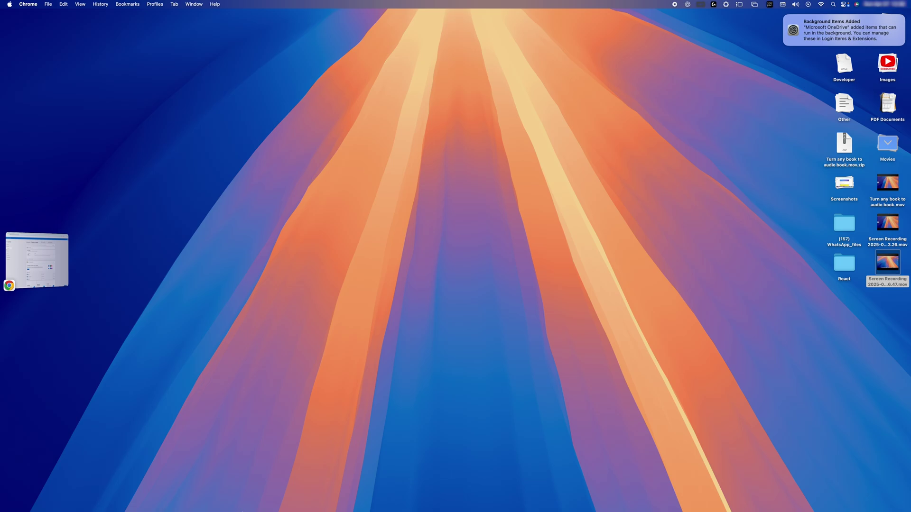
Launch Word from Launchpad, check the signed-in account popup, and show the new-document template gallery.
{"action": "left_click", "coordinate": [244, 489]}
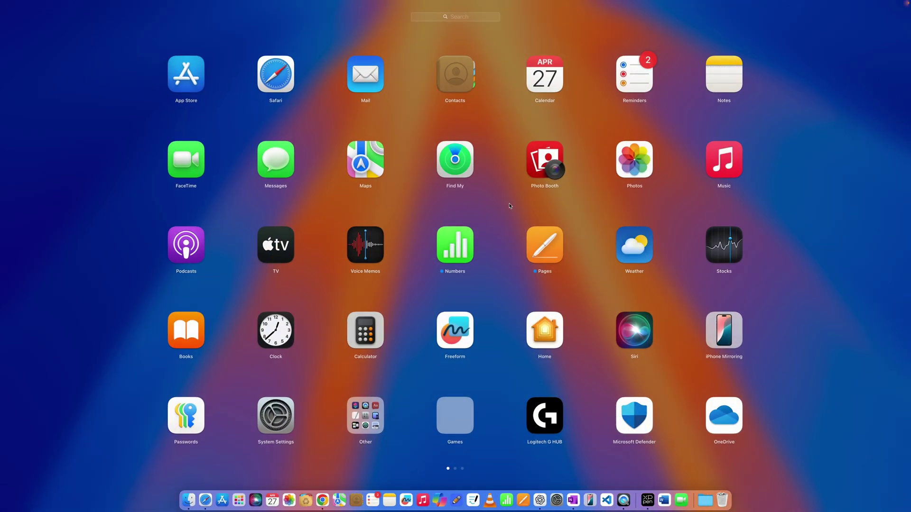
{"action": "scroll", "coordinate": [509, 206], "scroll_direction": "right", "scroll_amount": 3}
{"action": "left_click", "coordinate": [185, 157]}
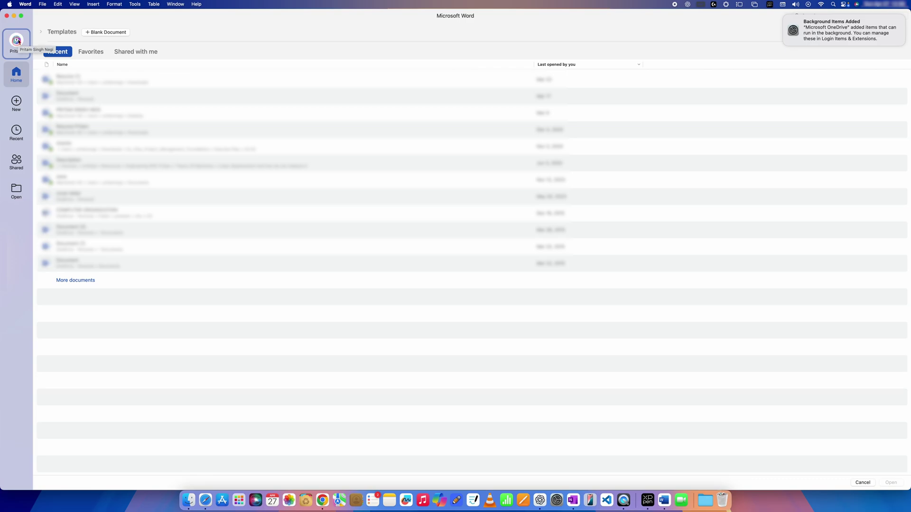
{"action": "left_click", "coordinate": [17, 41]}
{"action": "left_click", "coordinate": [17, 40]}
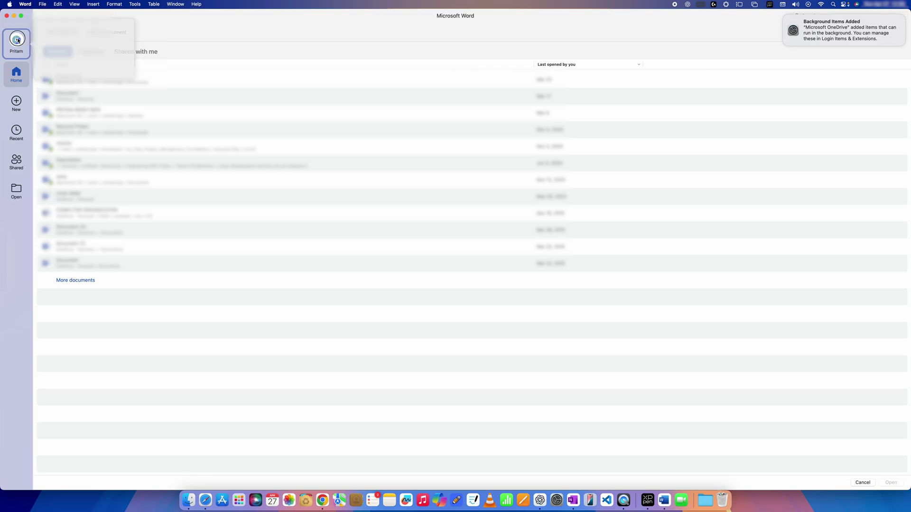
{"action": "left_click", "coordinate": [18, 42]}
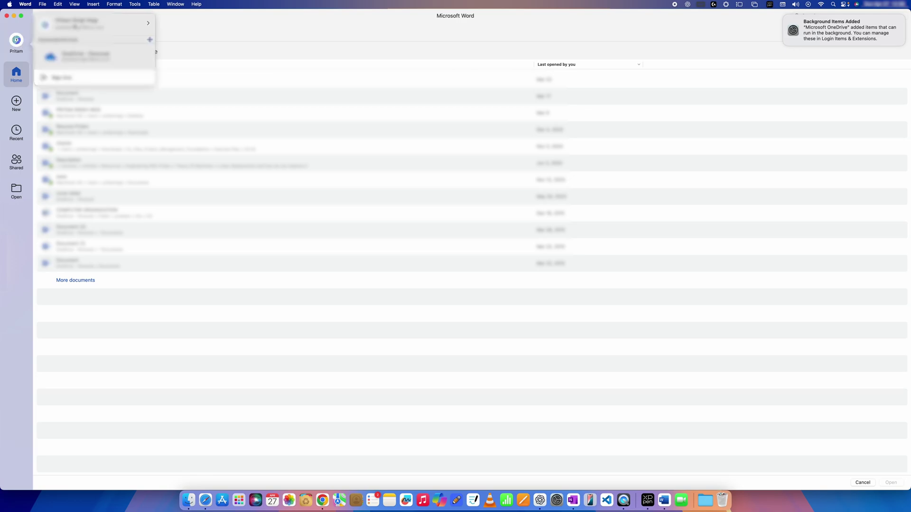
{"action": "key", "text": "super+shift+p"}
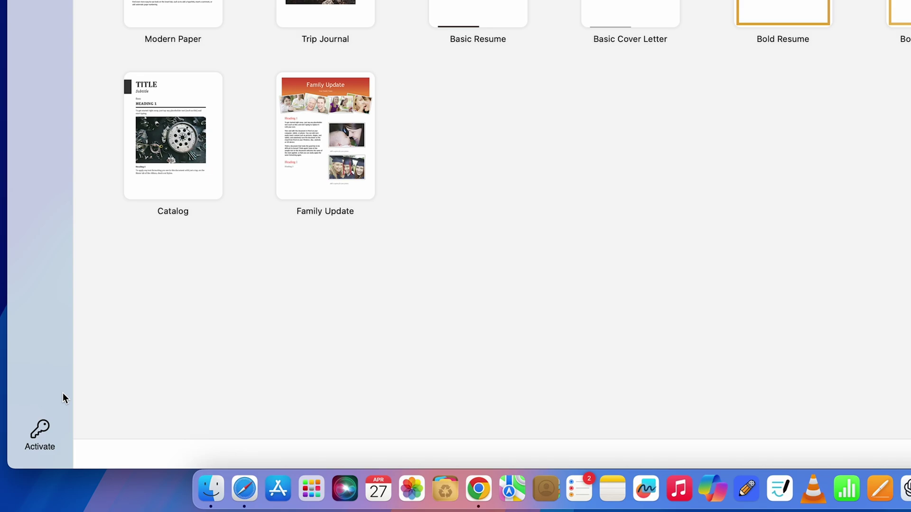
Activate Microsoft 365 by signing in as an existing Office buyer with the account e-mail.
{"action": "left_click", "coordinate": [45, 430]}
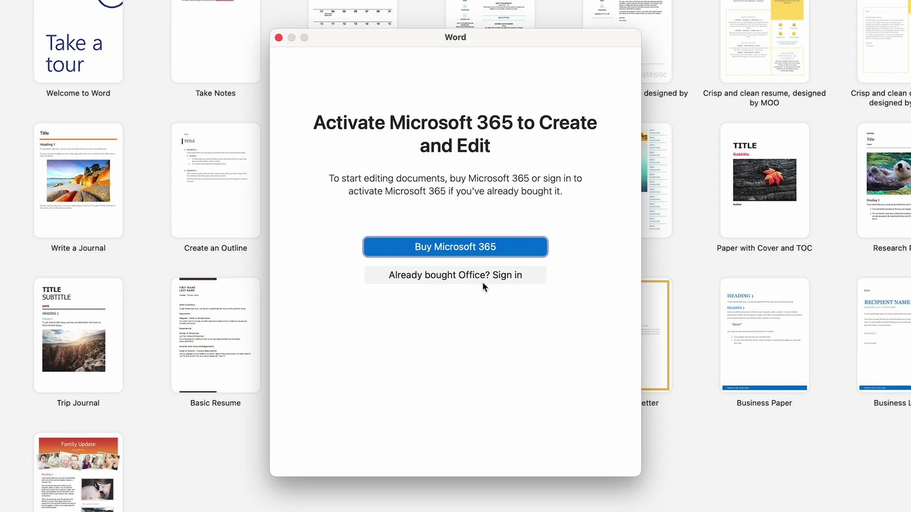
{"action": "left_click", "coordinate": [429, 275]}
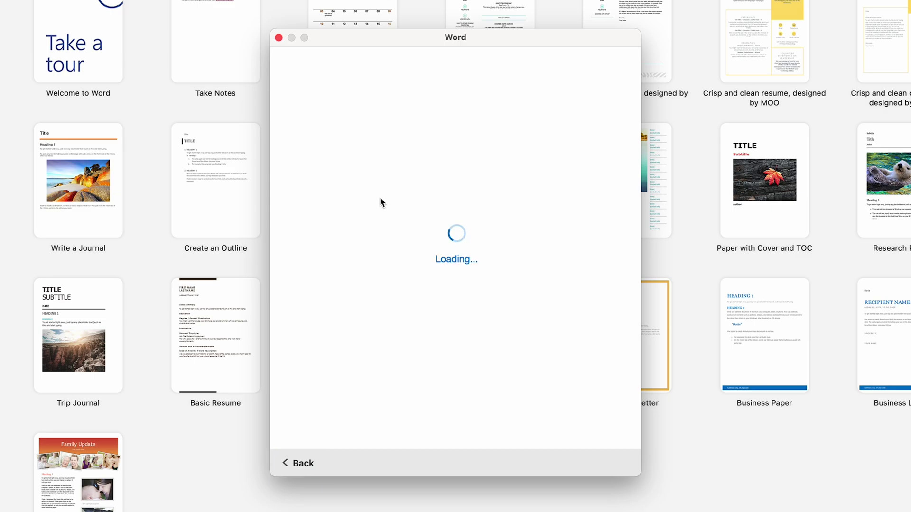
{"action": "type", "text": "email"}
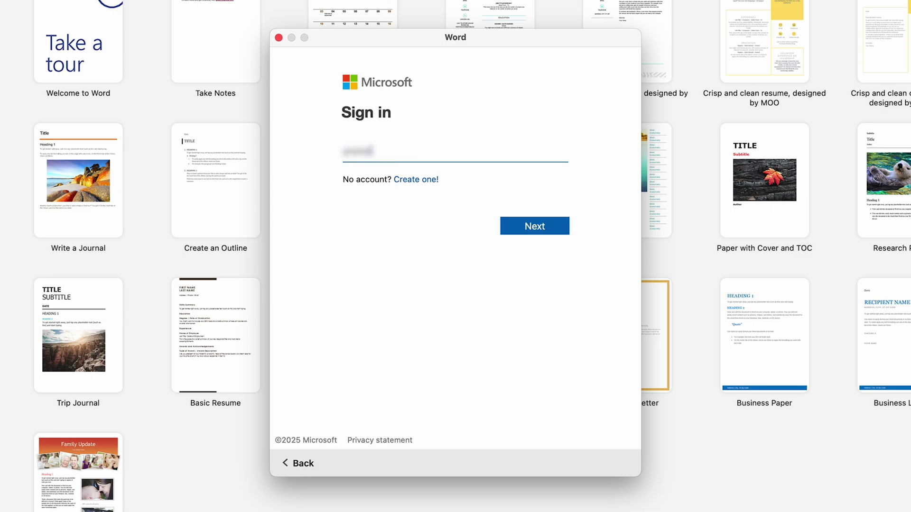
{"action": "type", "text": "example@gmail"}
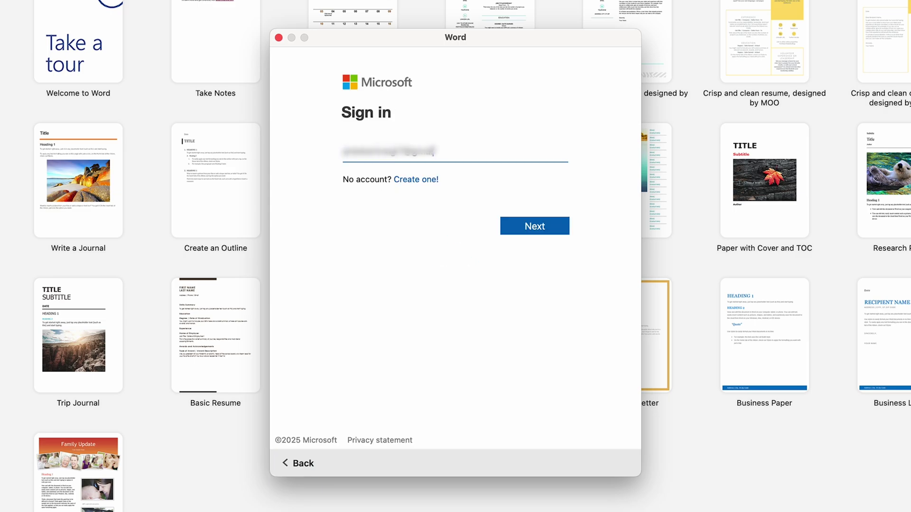
{"action": "type", "text": ".com"}
{"action": "key", "text": "Return"}
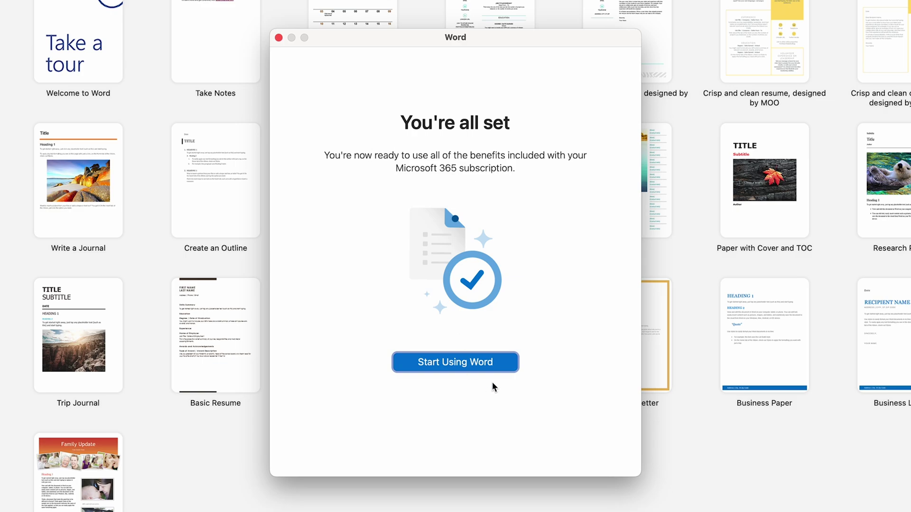
Start using Word with a new blank document and display the About Microsoft Word box.
{"action": "left_click", "coordinate": [463, 363]}
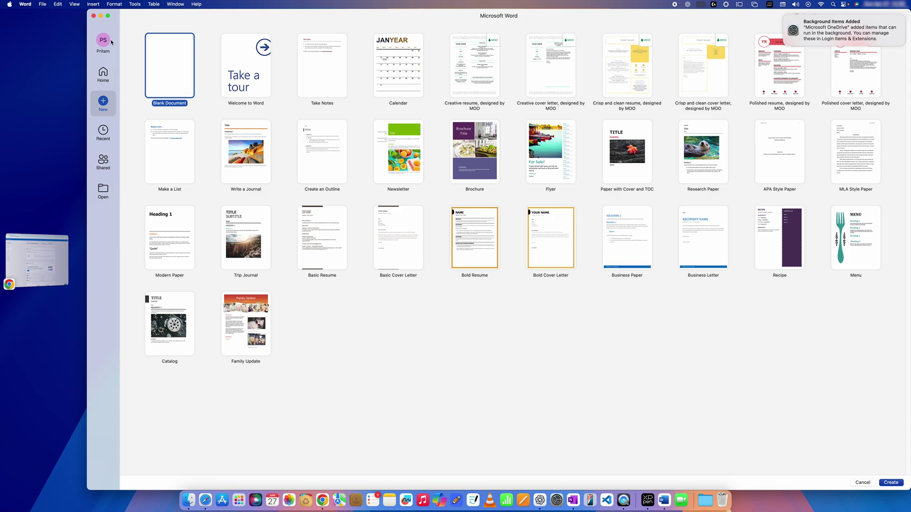
{"action": "double_click", "coordinate": [170, 64]}
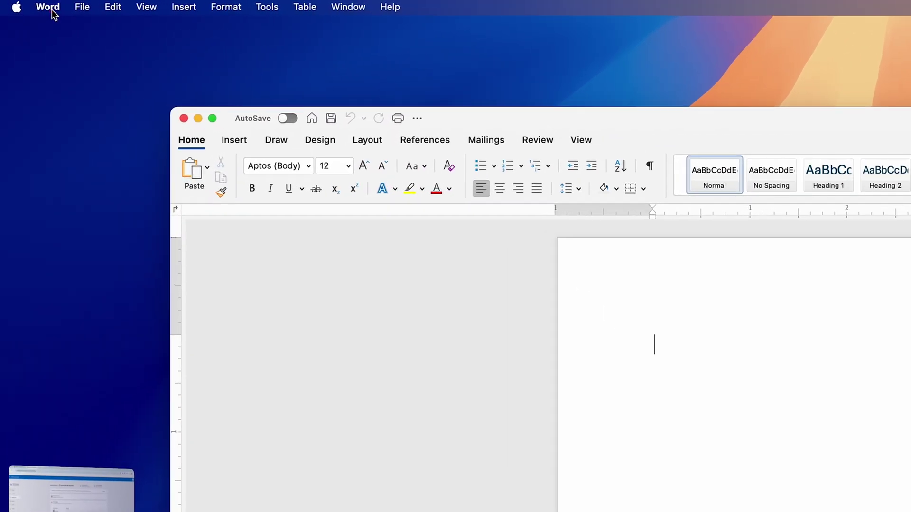
{"action": "left_click", "coordinate": [27, 5]}
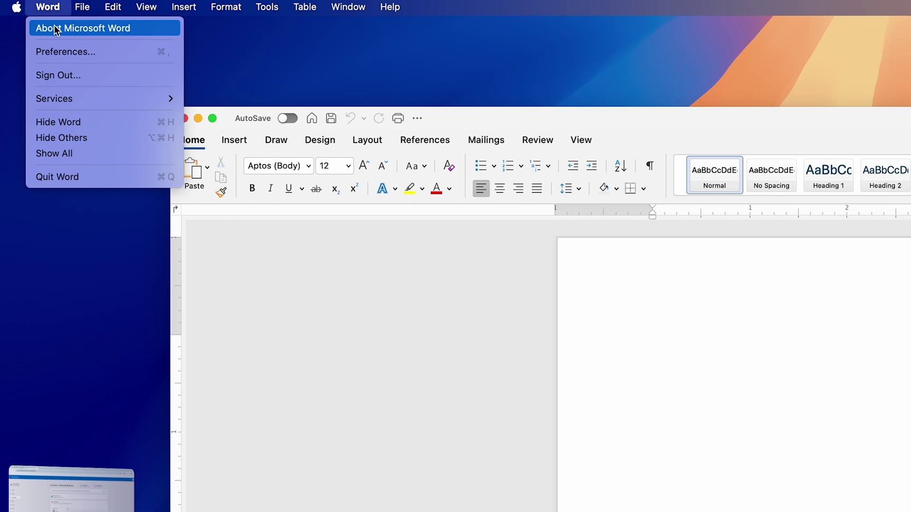
{"action": "left_click", "coordinate": [56, 29]}
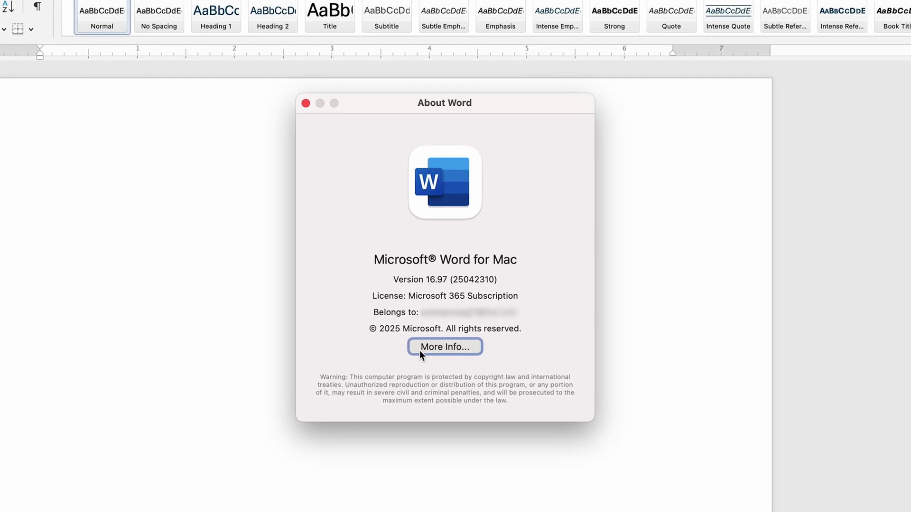
Confirm version 16.97 with a Microsoft 365 Subscription license and More Info, then close About.
{"action": "left_click_drag", "start_coordinate": [408, 296], "coordinate": [517, 295]}
{"action": "left_click", "coordinate": [414, 295]}
{"action": "left_click", "coordinate": [413, 295]}
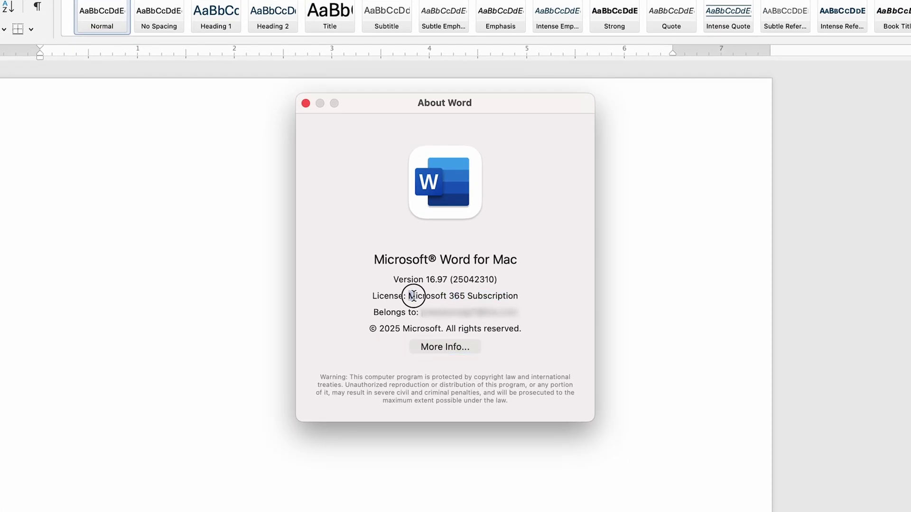
{"action": "left_click_drag", "start_coordinate": [413, 296], "coordinate": [523, 295]}
{"action": "left_click", "coordinate": [445, 351]}
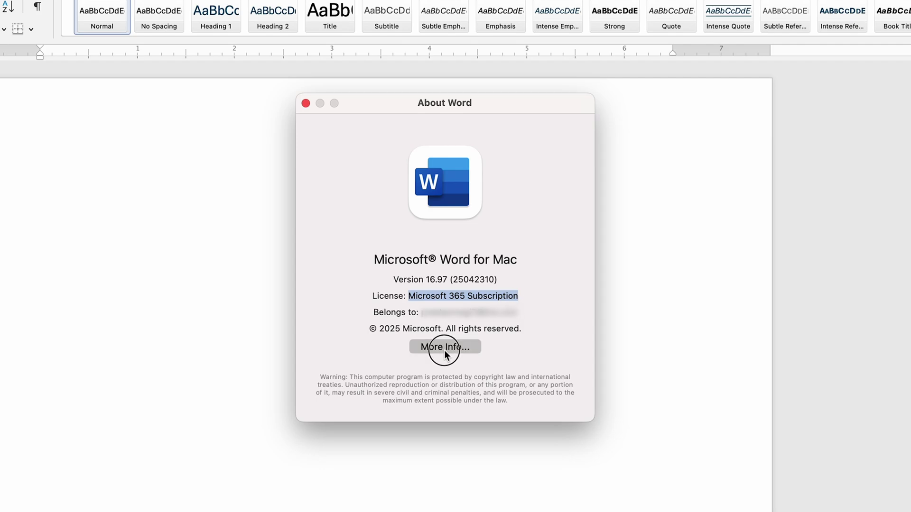
{"action": "left_click", "coordinate": [482, 290]}
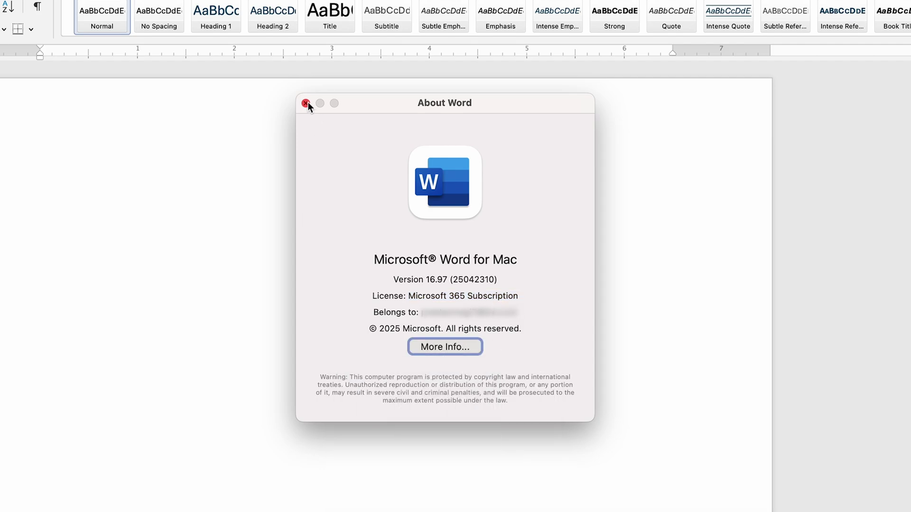
{"action": "left_click", "coordinate": [306, 104]}
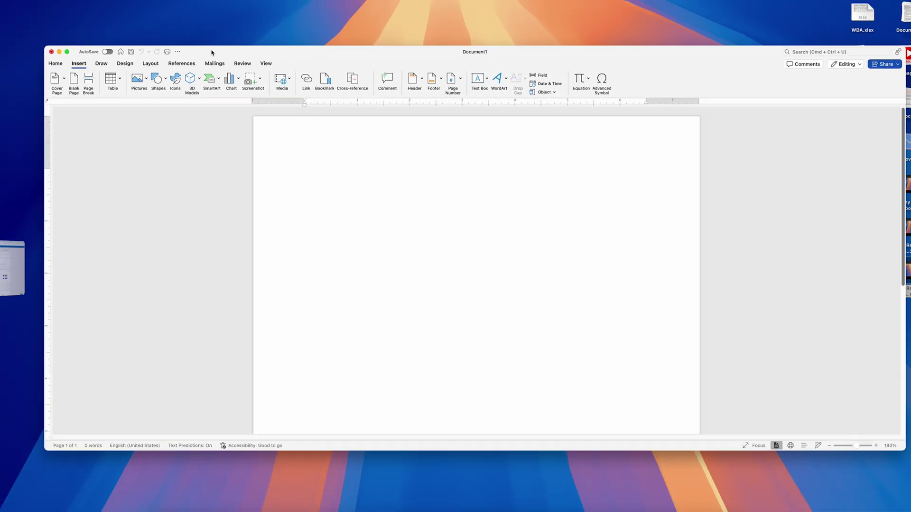